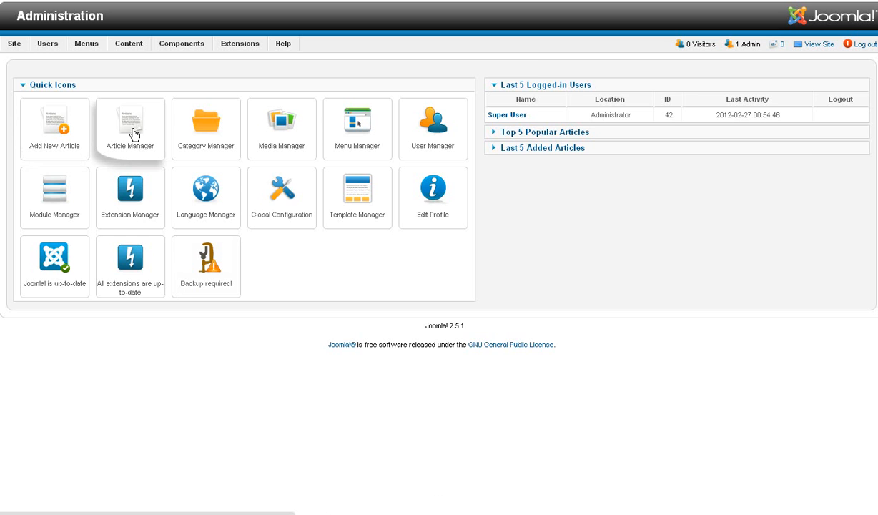
Open the Custom Lectures article for editing from the article list and enlarge its text area to show the whole content.
{"action": "left_click", "coordinate": [132, 133]}
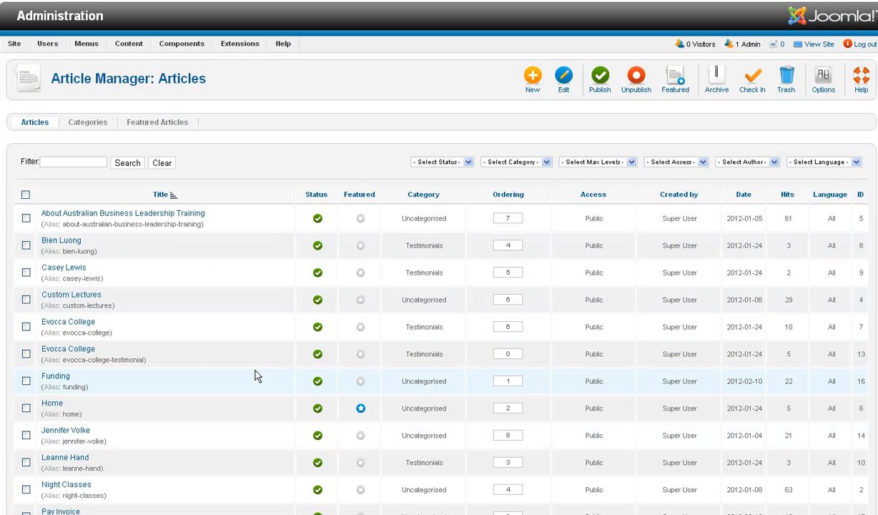
{"action": "left_click", "coordinate": [69, 297]}
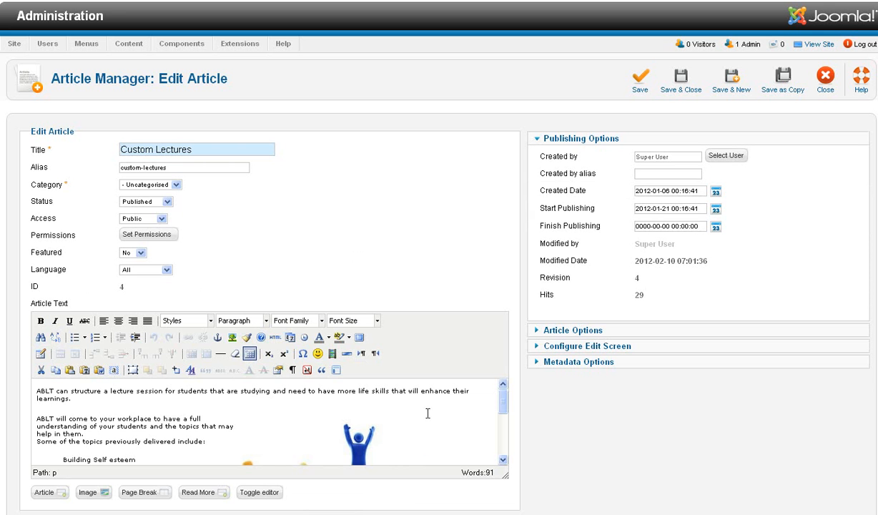
{"action": "scroll", "coordinate": [601, 433], "scroll_direction": "down", "scroll_amount": 3}
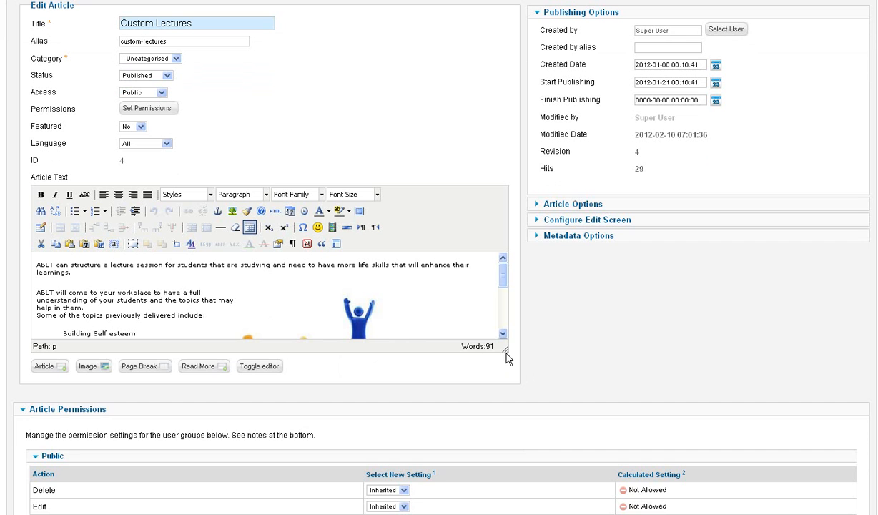
{"action": "left_click_drag", "start_coordinate": [505, 350], "coordinate": [505, 514]}
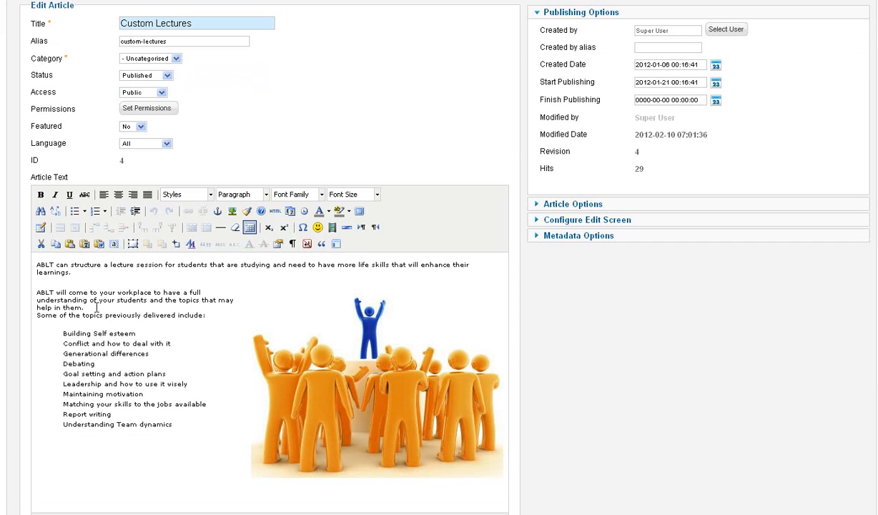
Examine the paragraph and heading formats available for the article's opening paragraph, without applying one.
{"action": "left_click", "coordinate": [39, 266]}
{"action": "left_click", "coordinate": [267, 199]}
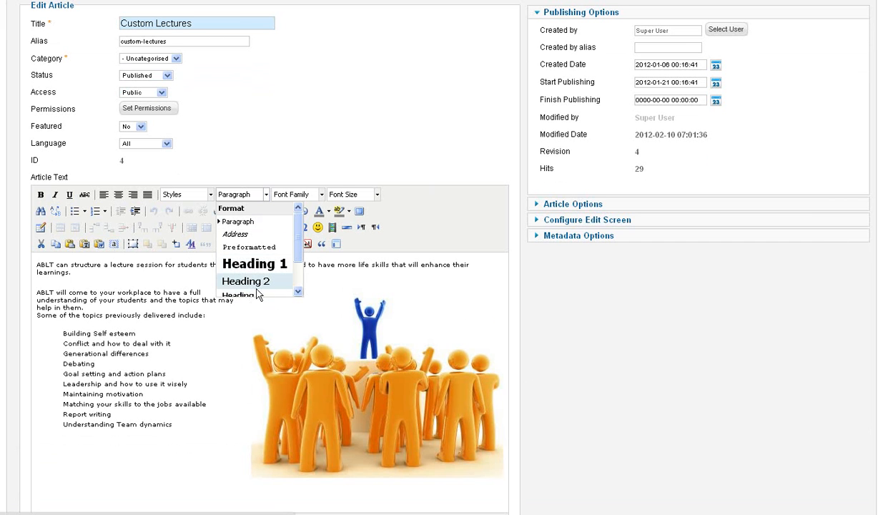
{"action": "left_click", "coordinate": [70, 280]}
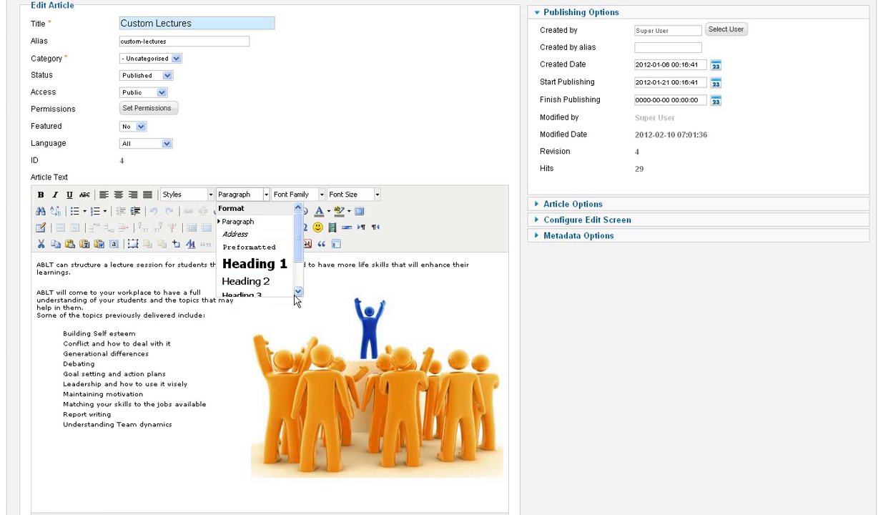
{"action": "left_click_drag", "start_coordinate": [298, 249], "coordinate": [299, 219]}
{"action": "left_click", "coordinate": [441, 217]}
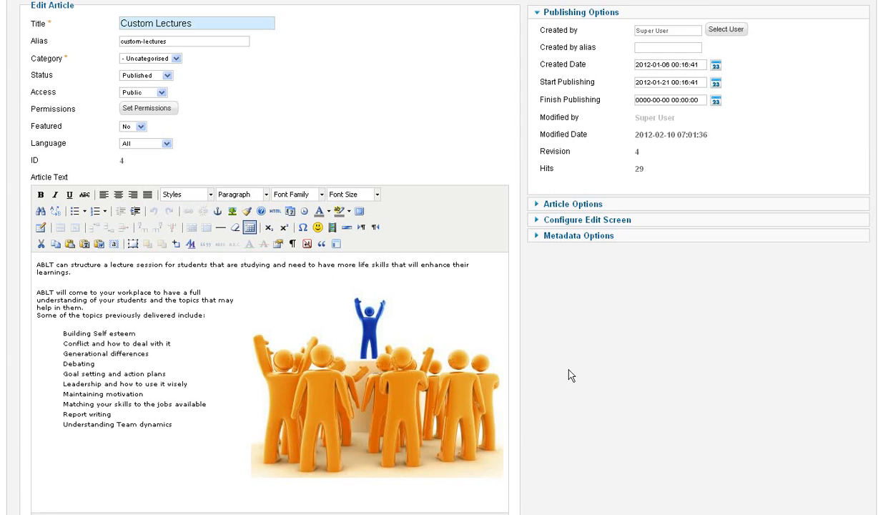
Examine how to insert an image, including file upload and the alignment choices for business_leader.jpg, and leave without inserting it.
{"action": "scroll", "coordinate": [514, 372], "scroll_direction": "down", "scroll_amount": 3}
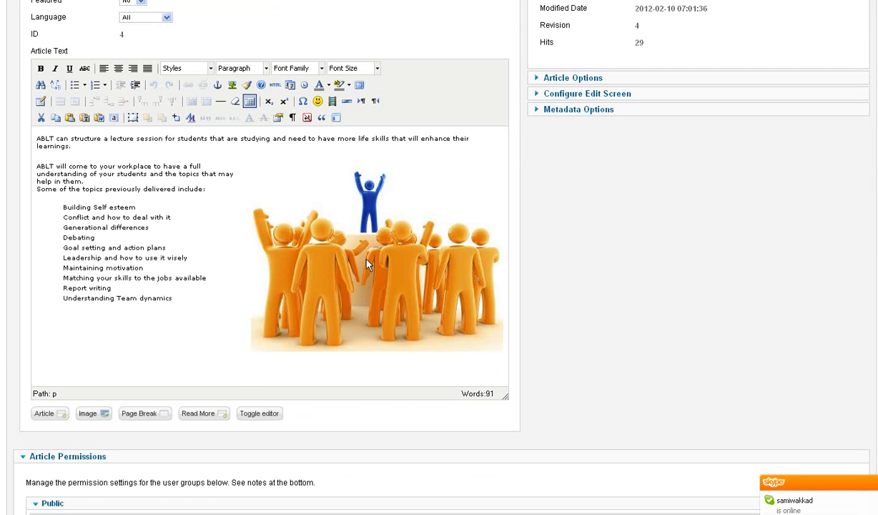
{"action": "left_click", "coordinate": [89, 415]}
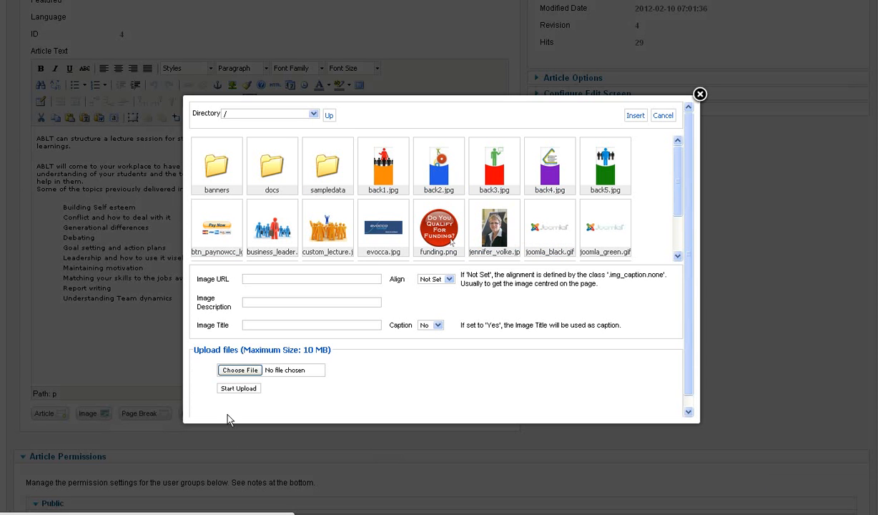
{"action": "left_click", "coordinate": [240, 376]}
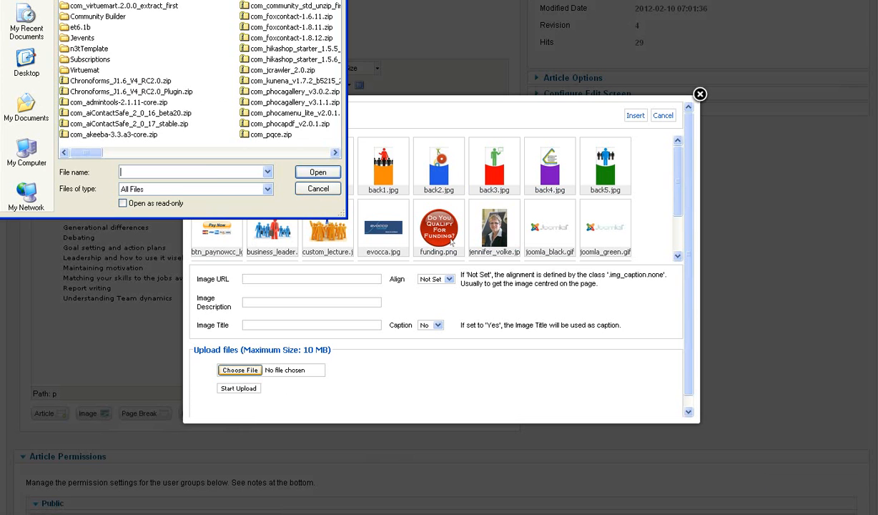
{"action": "key", "text": "Escape"}
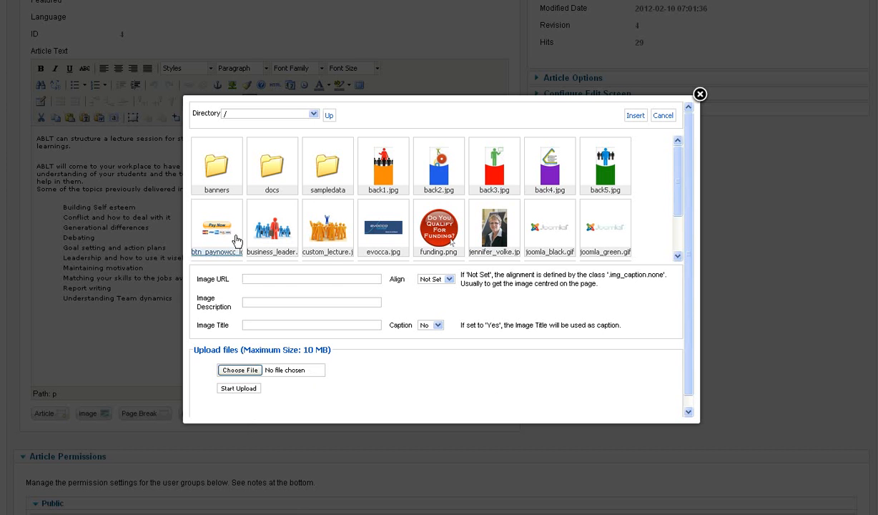
{"action": "left_click", "coordinate": [268, 229]}
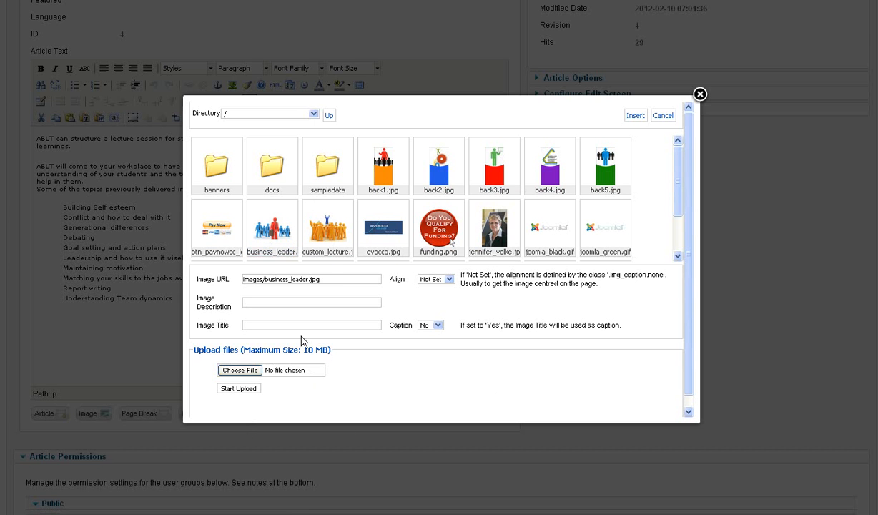
{"action": "left_click", "coordinate": [448, 279]}
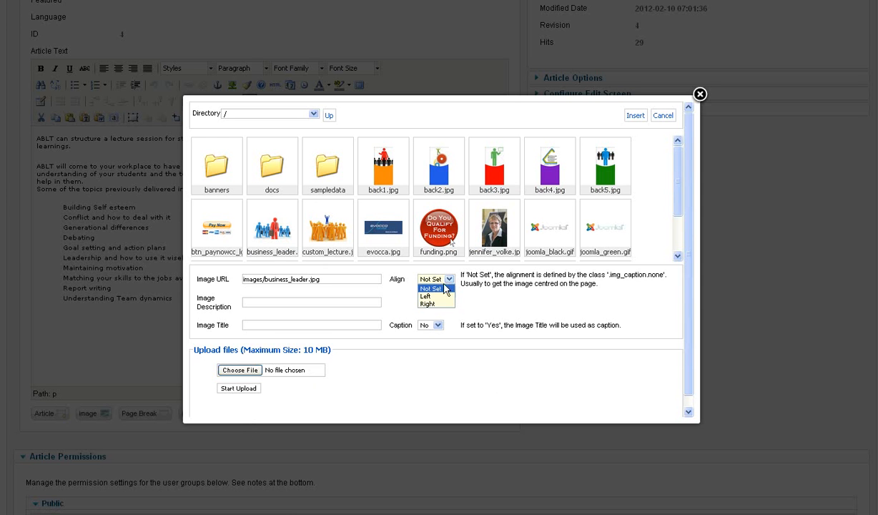
{"action": "left_click", "coordinate": [469, 300]}
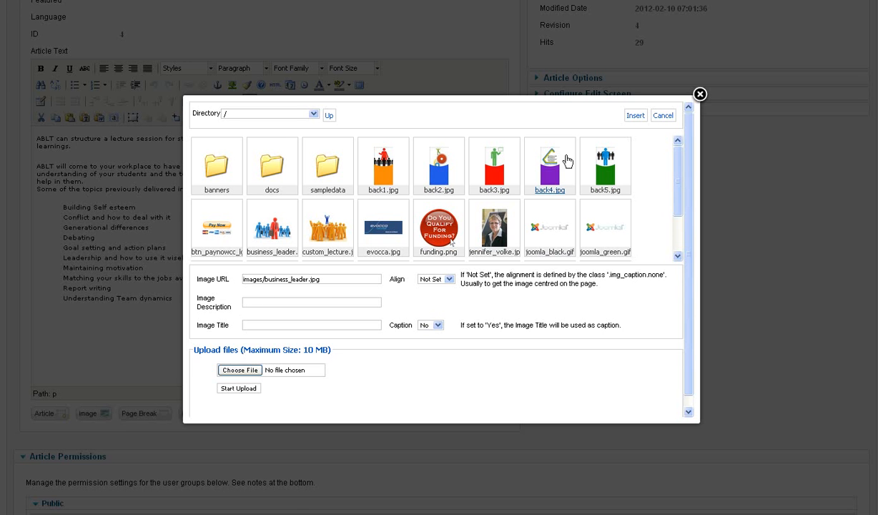
{"action": "left_click", "coordinate": [701, 93]}
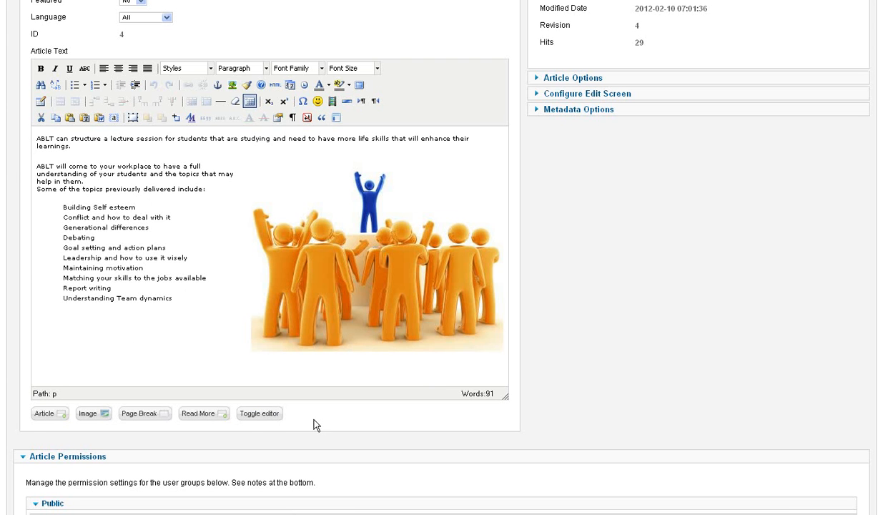
View the article text as HTML source and return to the visual editor.
{"action": "left_click", "coordinate": [255, 420]}
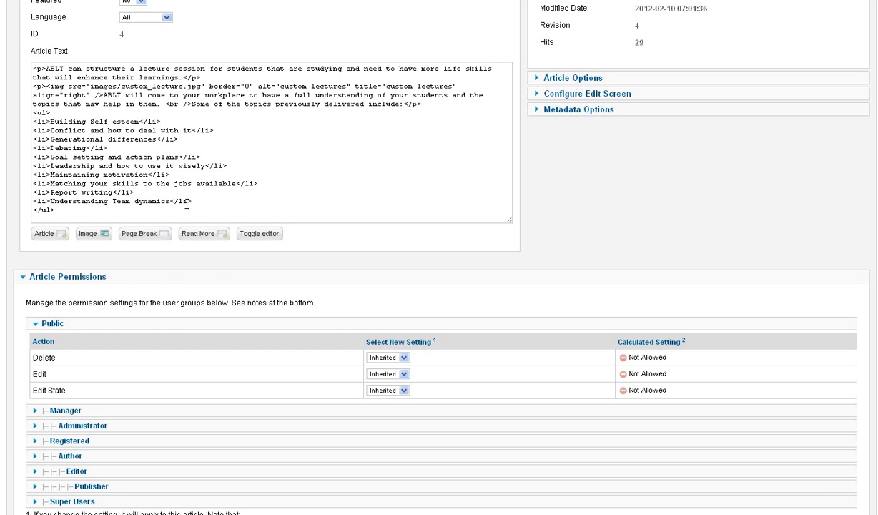
{"action": "left_click", "coordinate": [270, 234]}
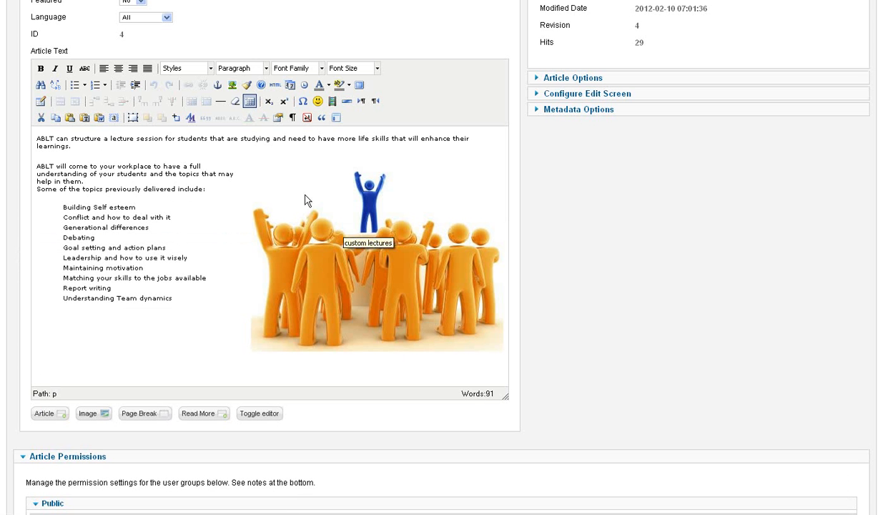
Review the category choices for the Custom Lectures article, and show its metadata options.
{"action": "scroll", "coordinate": [565, 265], "scroll_direction": "up", "scroll_amount": 2}
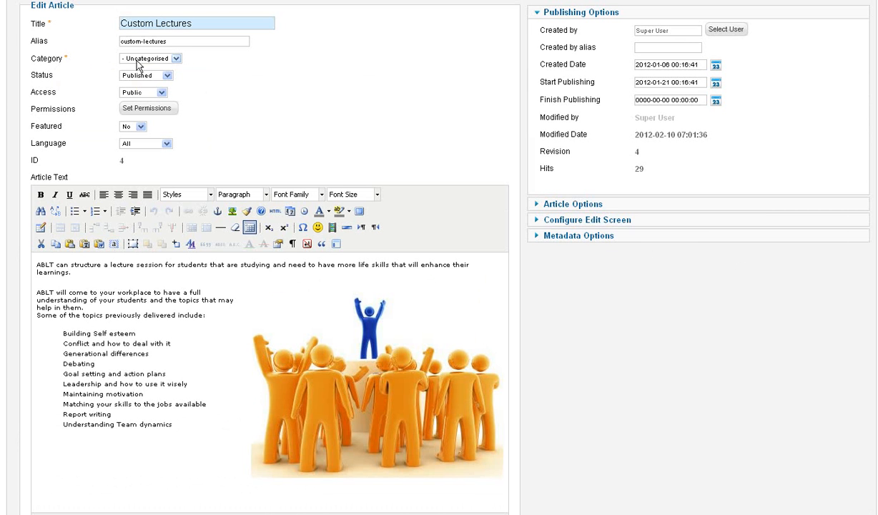
{"action": "left_click", "coordinate": [176, 62]}
{"action": "left_click", "coordinate": [229, 74]}
{"action": "left_click", "coordinate": [176, 58]}
{"action": "left_click", "coordinate": [246, 75]}
{"action": "left_click", "coordinate": [560, 239]}
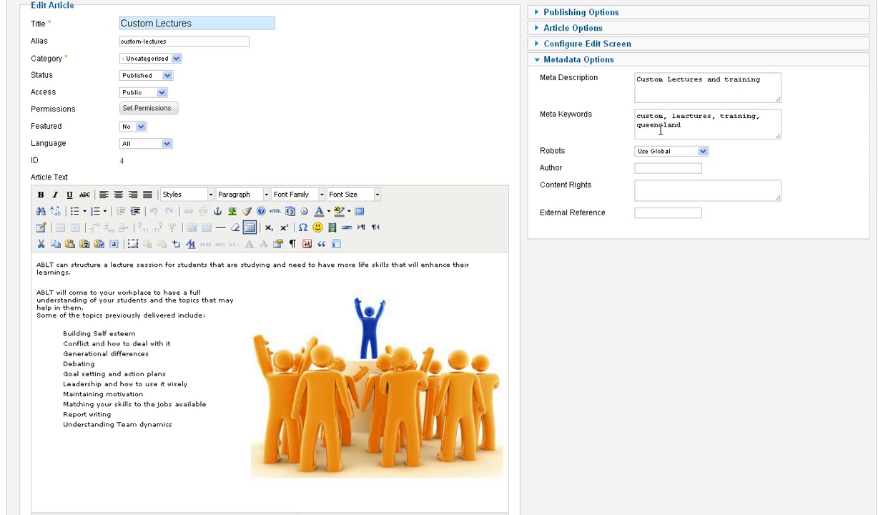
Save the Custom Lectures article and close it.
{"action": "scroll", "coordinate": [429, 126], "scroll_direction": "up", "scroll_amount": 3}
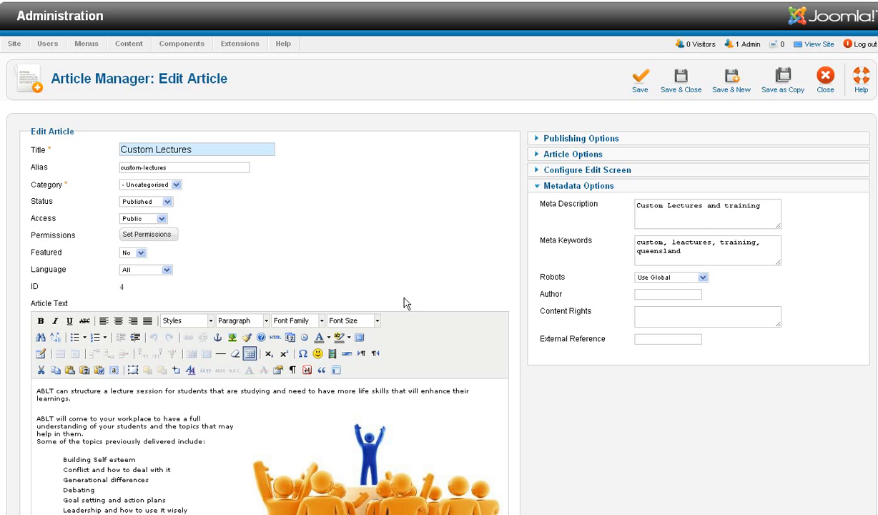
{"action": "scroll", "coordinate": [379, 296], "scroll_direction": "down", "scroll_amount": 3}
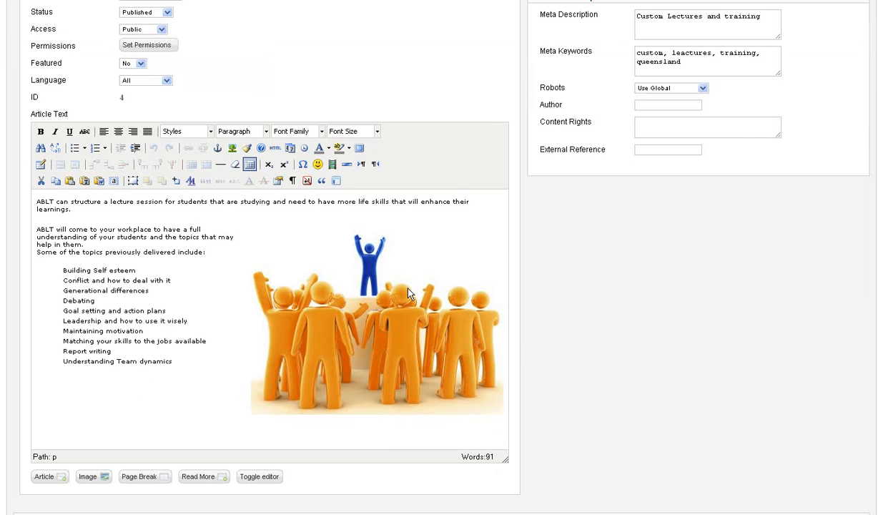
{"action": "scroll", "coordinate": [608, 319], "scroll_direction": "up", "scroll_amount": 3}
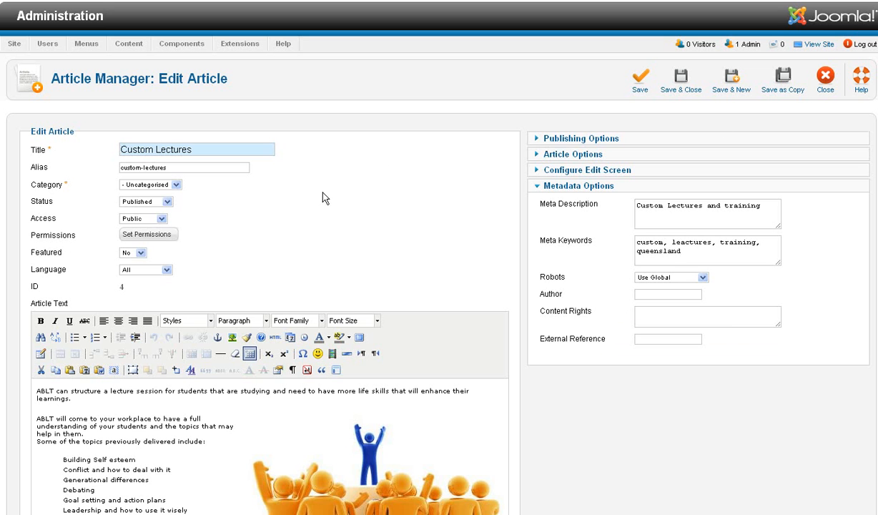
{"action": "left_click", "coordinate": [644, 83]}
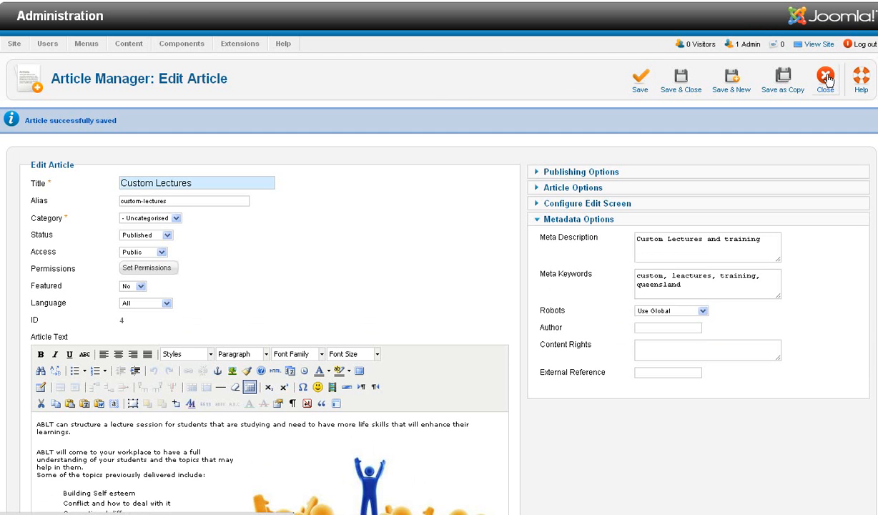
{"action": "left_click", "coordinate": [827, 78]}
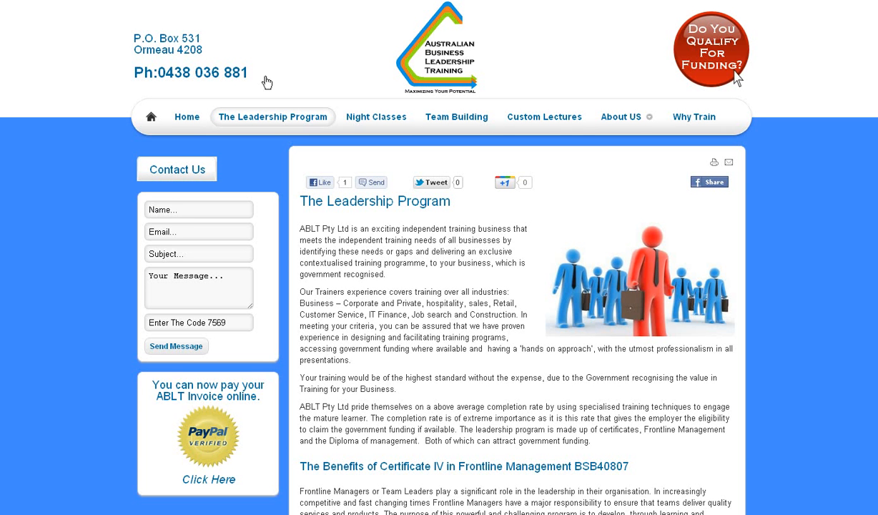
View the published Custom Lectures page on the public website, and go to the Testimonials page under About US.
{"action": "left_click", "coordinate": [551, 121]}
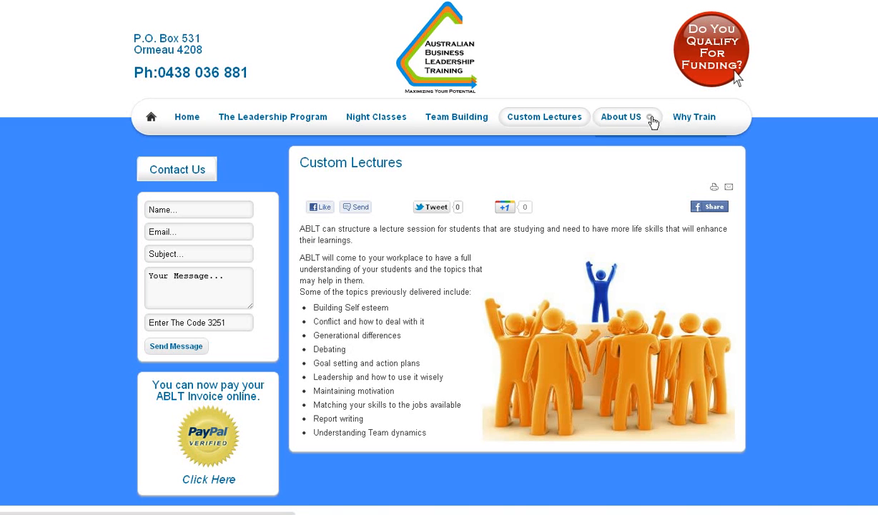
{"action": "mouse_move", "coordinate": [637, 123]}
{"action": "left_click", "coordinate": [635, 171]}
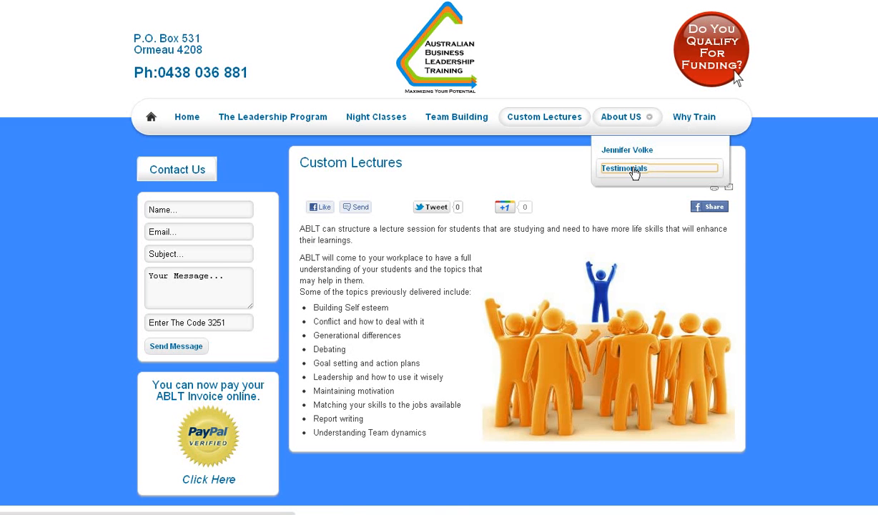
Read through the first page of testimonials down to the More Articles list and page links.
{"action": "scroll", "coordinate": [616, 301], "scroll_direction": "down", "scroll_amount": 2}
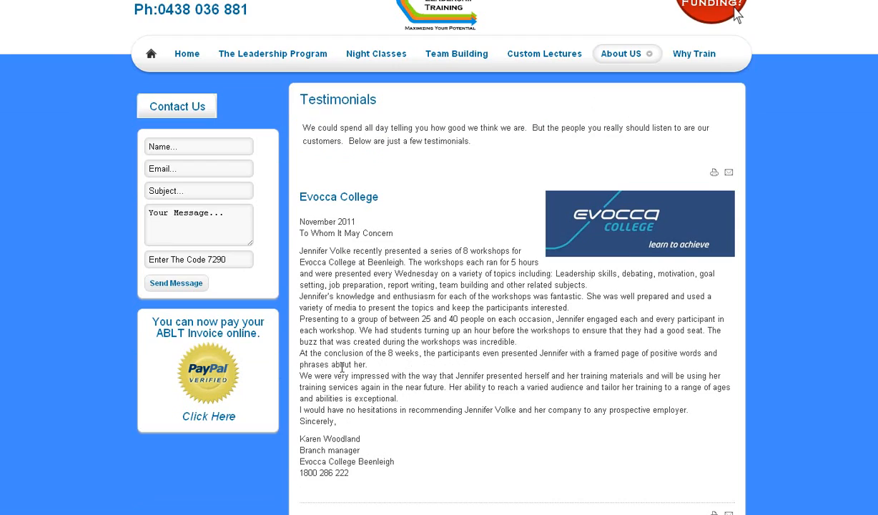
{"action": "scroll", "coordinate": [342, 367], "scroll_direction": "down", "scroll_amount": 10}
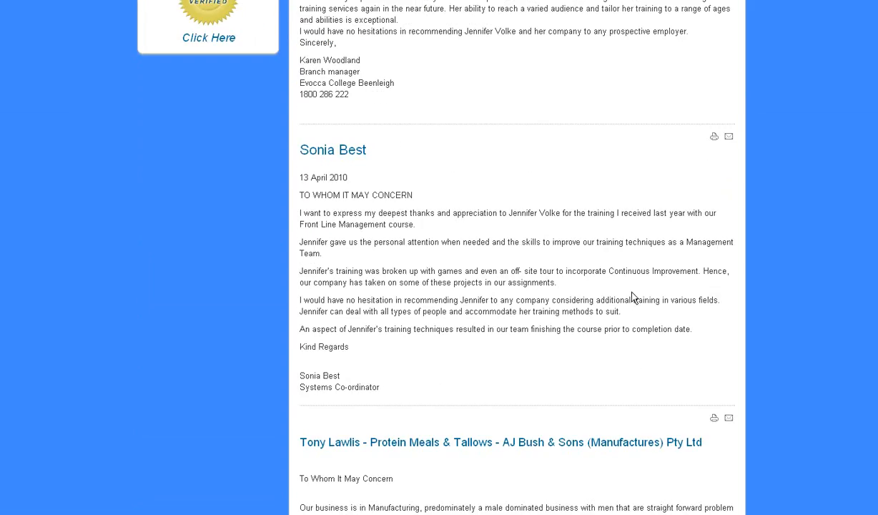
{"action": "scroll", "coordinate": [632, 298], "scroll_direction": "down", "scroll_amount": 10}
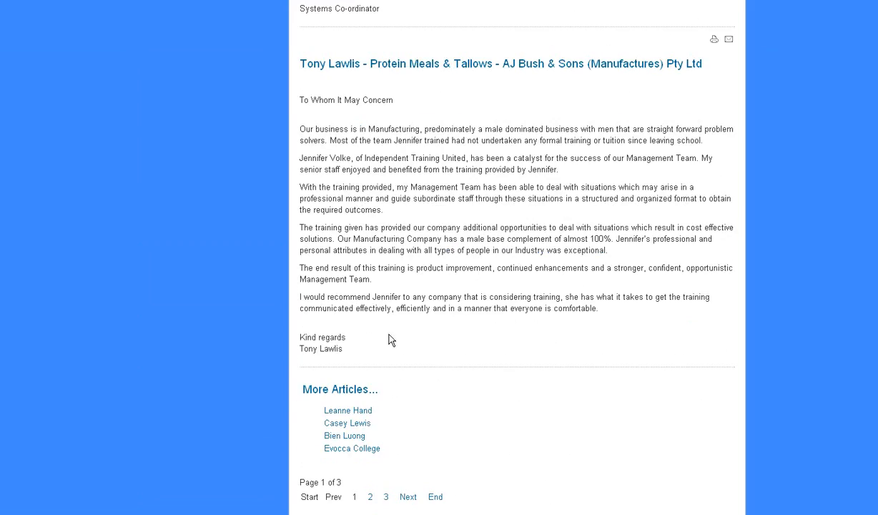
{"action": "scroll", "coordinate": [393, 357], "scroll_direction": "down", "scroll_amount": 2}
{"action": "scroll", "coordinate": [481, 215], "scroll_direction": "up", "scroll_amount": 2}
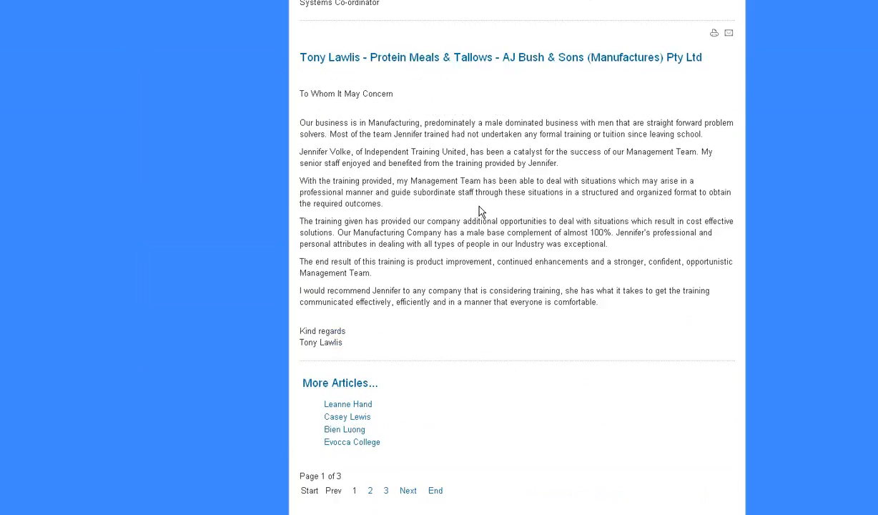
{"action": "scroll", "coordinate": [481, 212], "scroll_direction": "up", "scroll_amount": 16}
{"action": "scroll", "coordinate": [476, 215], "scroll_direction": "down", "scroll_amount": 13}
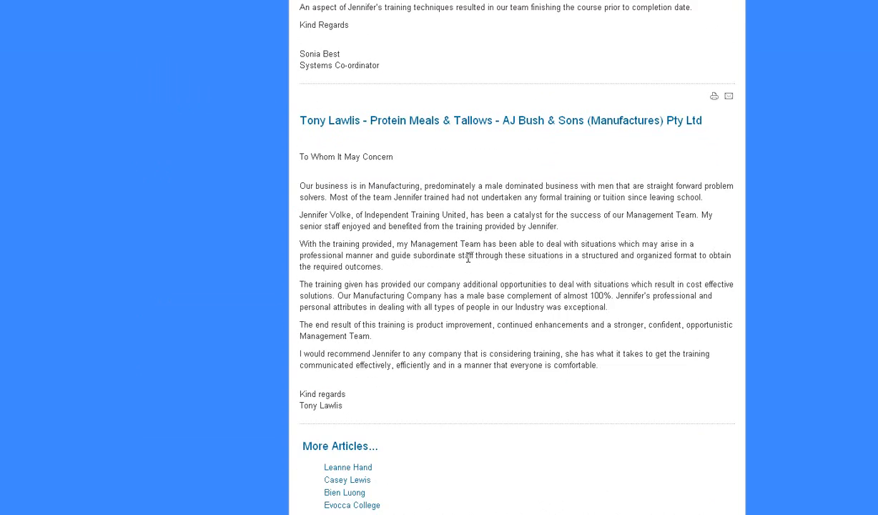
Go to the second page of testimonials and look through it to the end and back up.
{"action": "scroll", "coordinate": [468, 259], "scroll_direction": "down", "scroll_amount": 3}
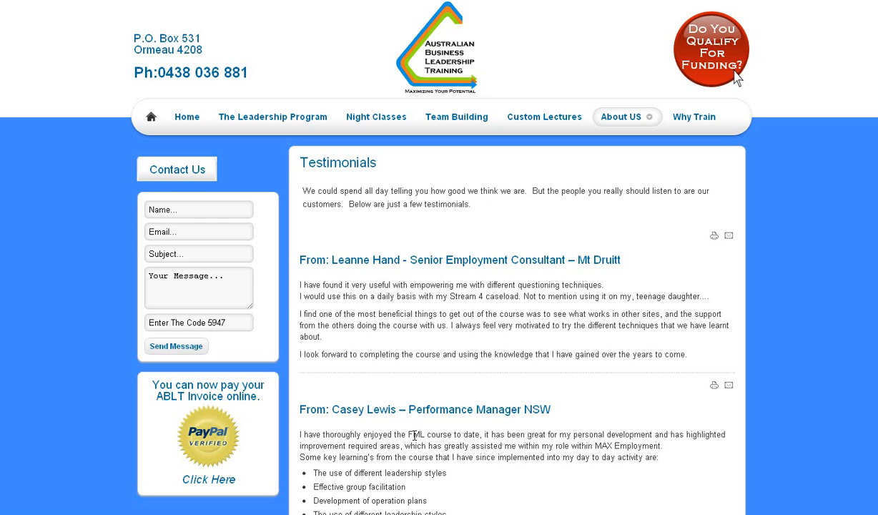
{"action": "scroll", "coordinate": [501, 393], "scroll_direction": "down", "scroll_amount": 5}
{"action": "scroll", "coordinate": [542, 384], "scroll_direction": "down", "scroll_amount": 7}
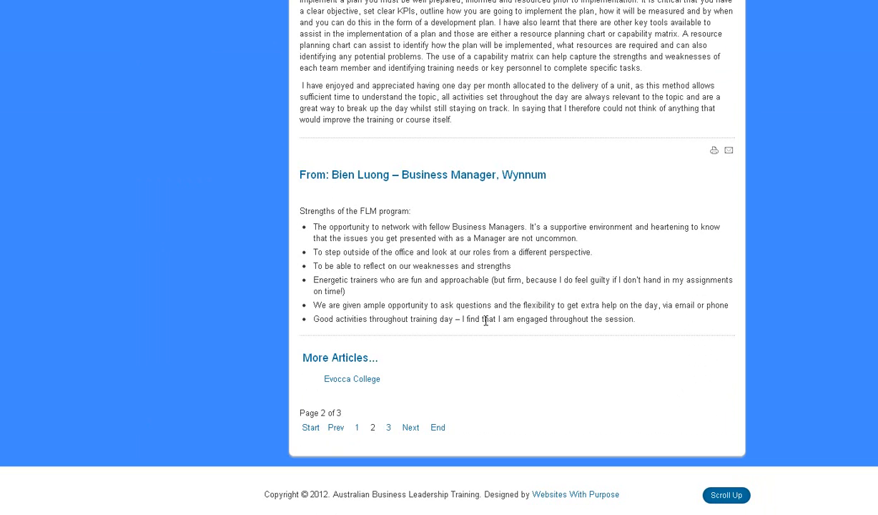
{"action": "scroll", "coordinate": [485, 322], "scroll_direction": "up", "scroll_amount": 12}
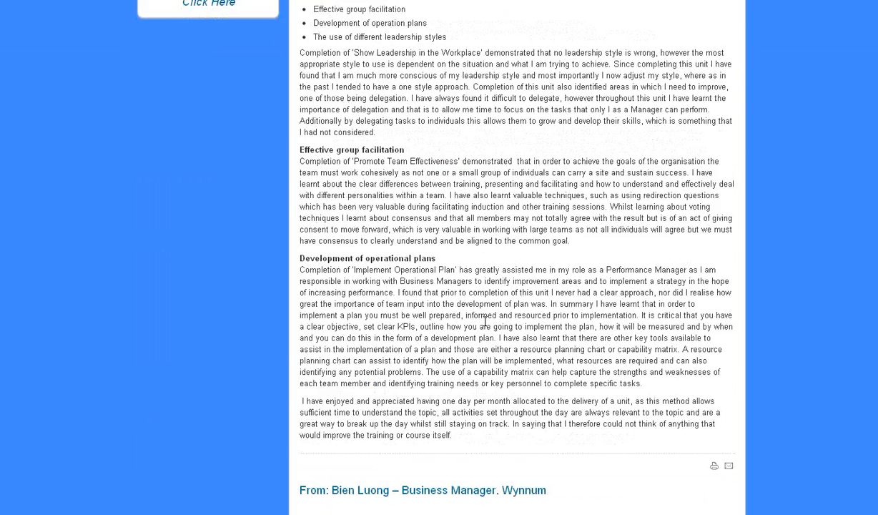
{"action": "scroll", "coordinate": [486, 322], "scroll_direction": "up", "scroll_amount": 1}
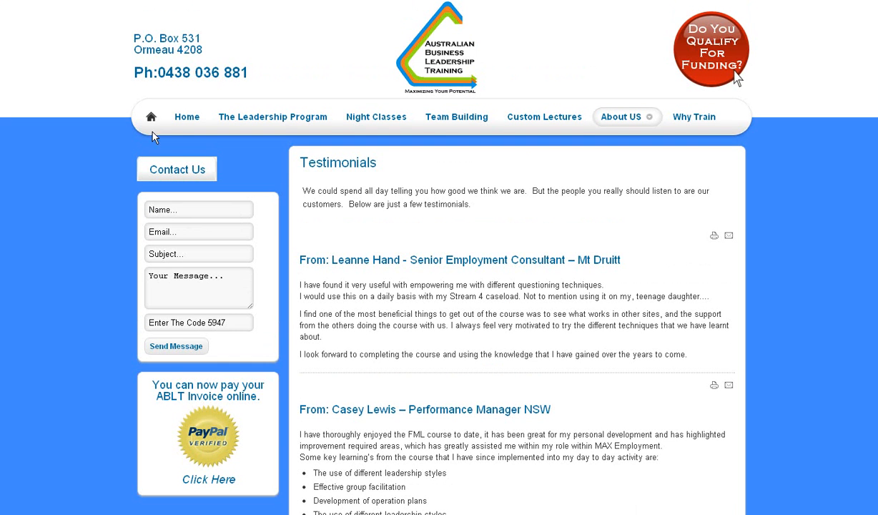